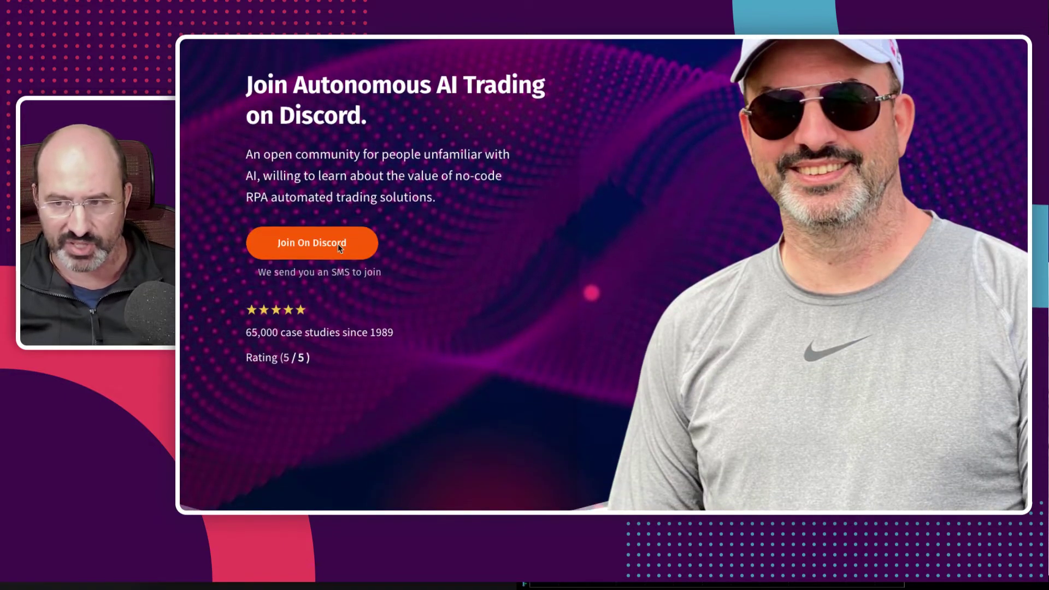
Step: Click Join On Discord on the Autonomous AI Trading landing page to open the SMS signup form
{"action": "left_click", "coordinate": [340, 249]}
{"action": "scroll", "coordinate": [379, 327], "scroll_direction": "down", "scroll_amount": 2}
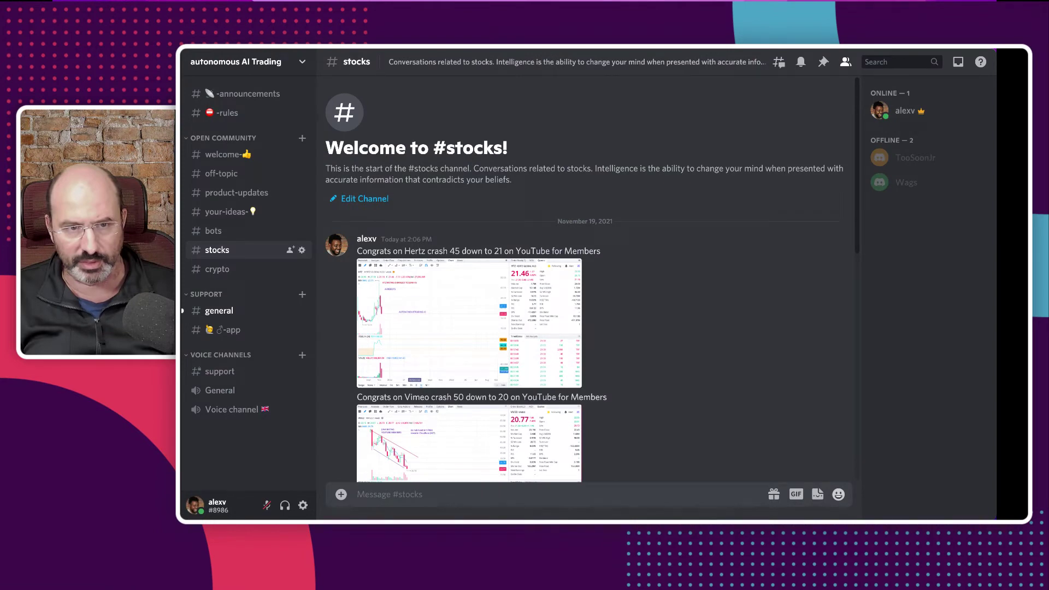
Step: View the Hertz crash chart screenshot full-size in #stocks, then close it
{"action": "left_click", "coordinate": [452, 319]}
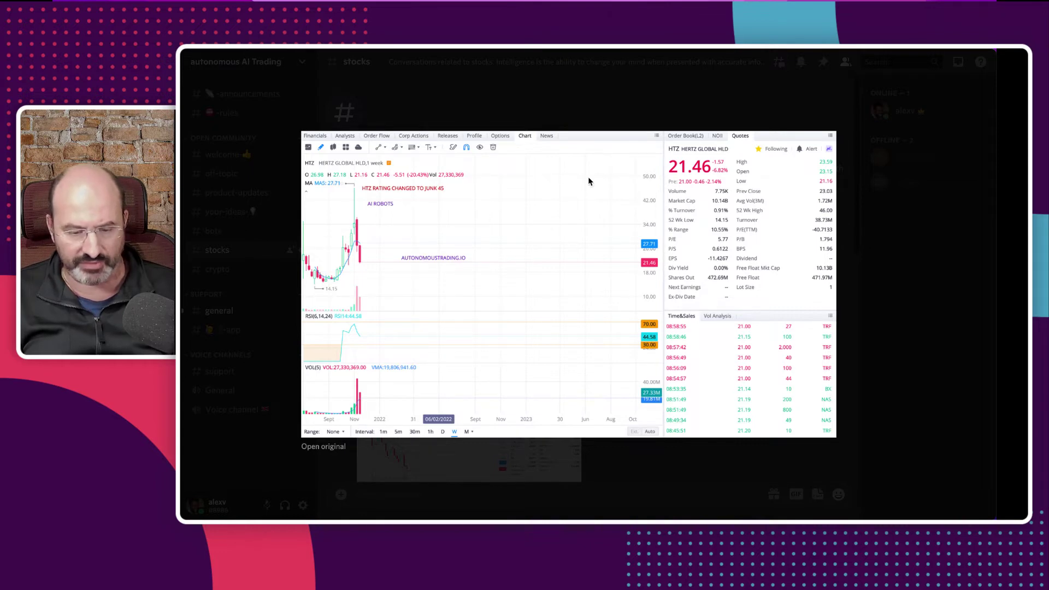
{"action": "left_click", "coordinate": [603, 108]}
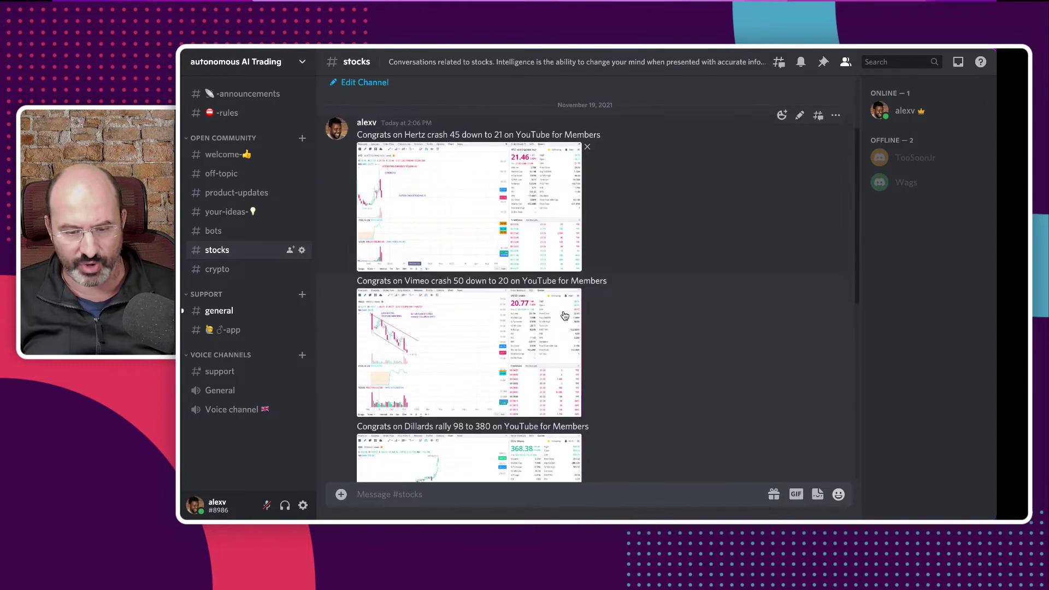
{"action": "left_click", "coordinate": [533, 324]}
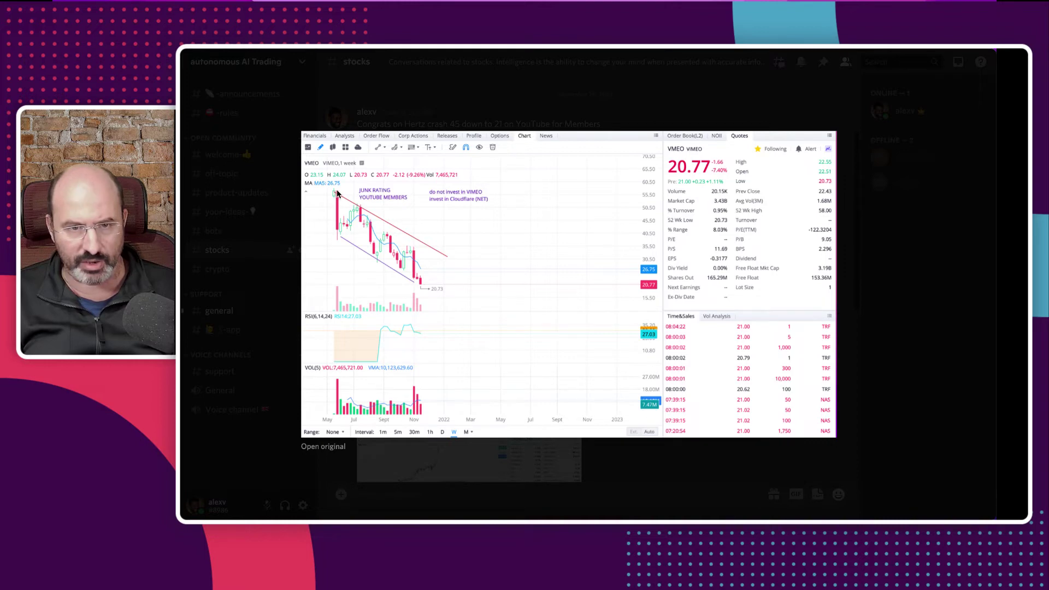
{"action": "left_click", "coordinate": [533, 105]}
{"action": "scroll", "coordinate": [517, 258], "scroll_direction": "down", "scroll_amount": 2}
{"action": "scroll", "coordinate": [512, 279], "scroll_direction": "down", "scroll_amount": 1}
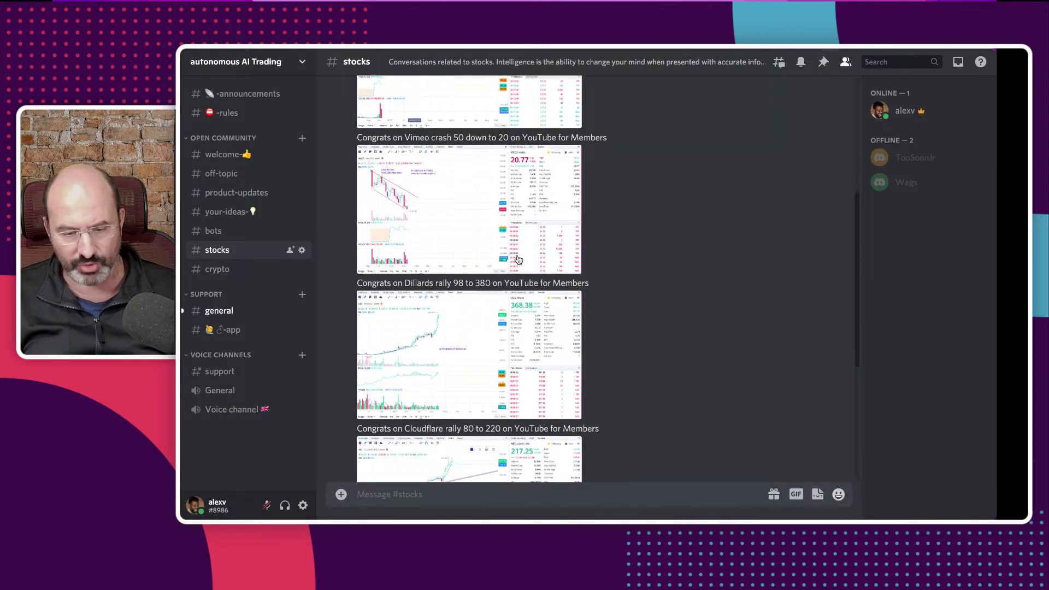
{"action": "scroll", "coordinate": [508, 291], "scroll_direction": "down", "scroll_amount": 1}
{"action": "left_click", "coordinate": [505, 297]}
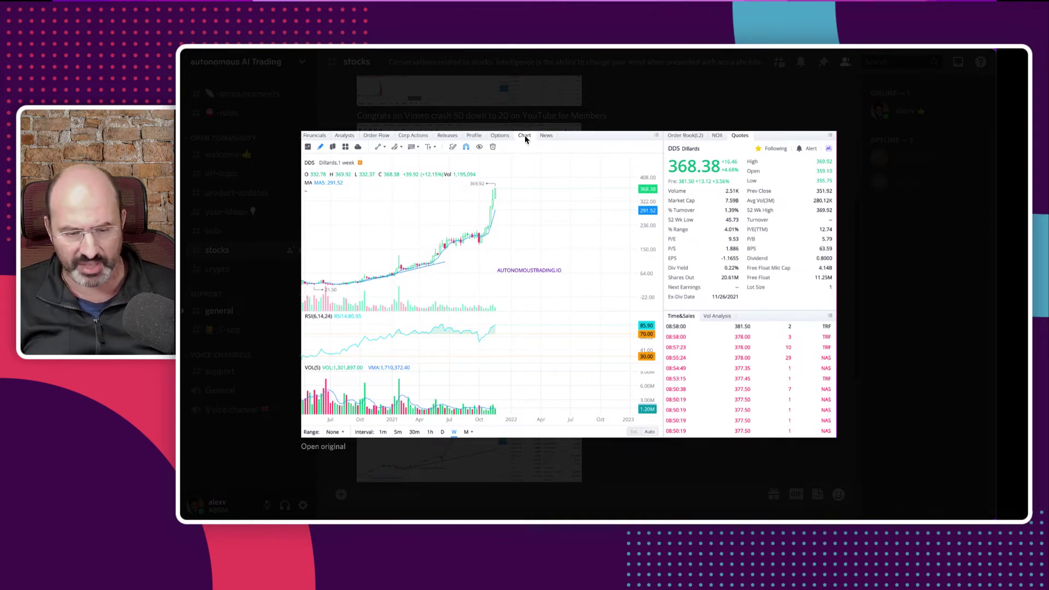
{"action": "left_click", "coordinate": [545, 115]}
{"action": "scroll", "coordinate": [529, 285], "scroll_direction": "down", "scroll_amount": 2}
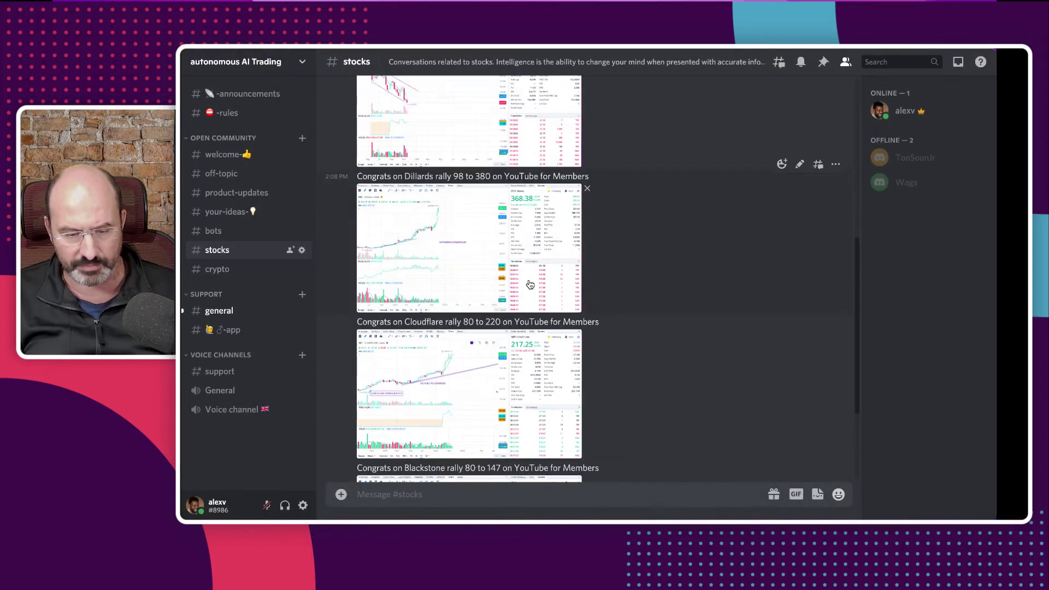
{"action": "left_click", "coordinate": [517, 339]}
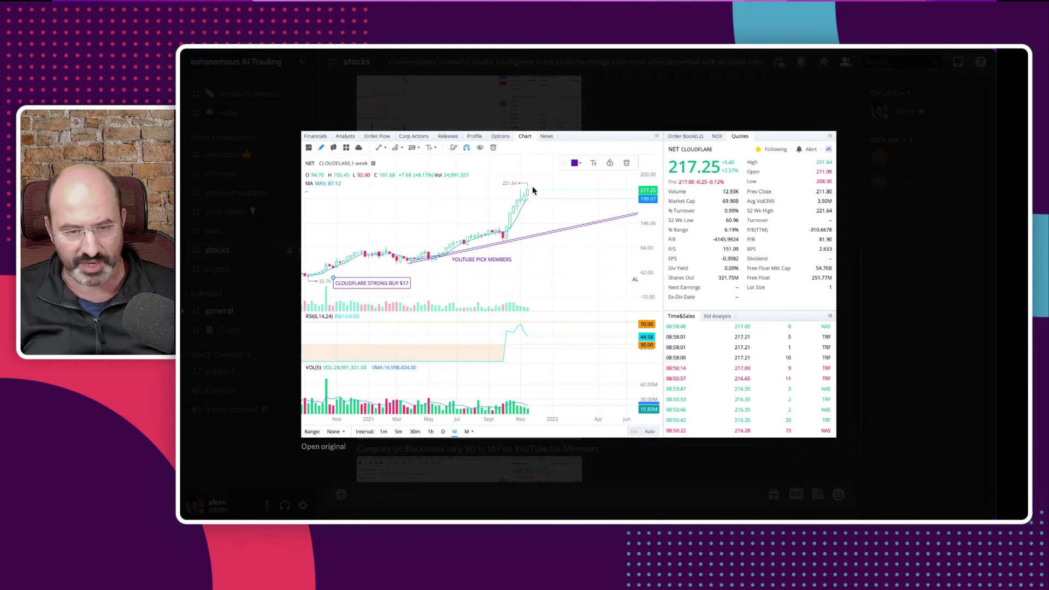
{"action": "left_click", "coordinate": [599, 110]}
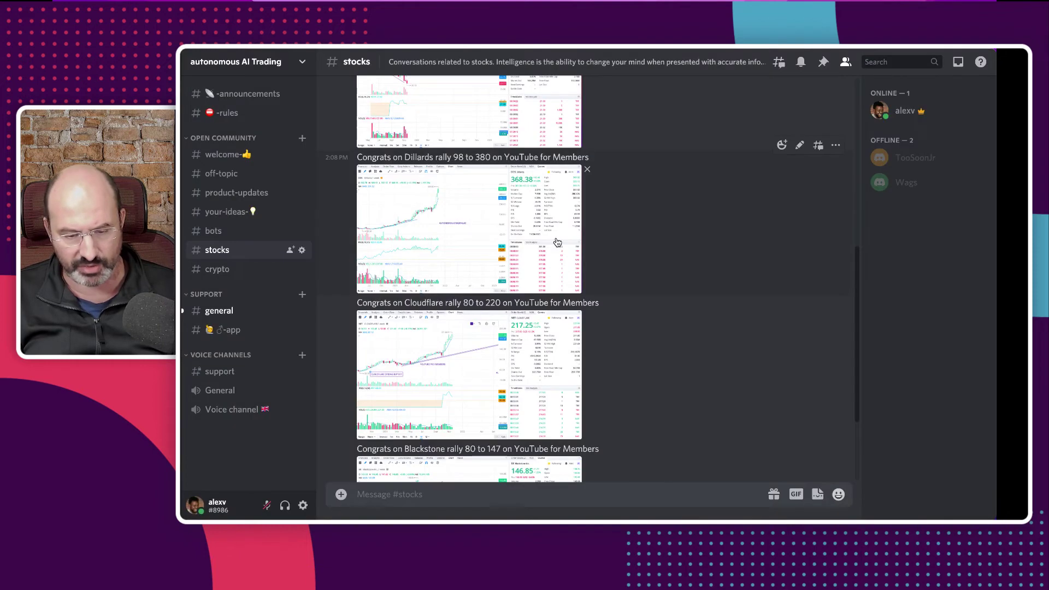
{"action": "scroll", "coordinate": [530, 285], "scroll_direction": "down", "scroll_amount": 3}
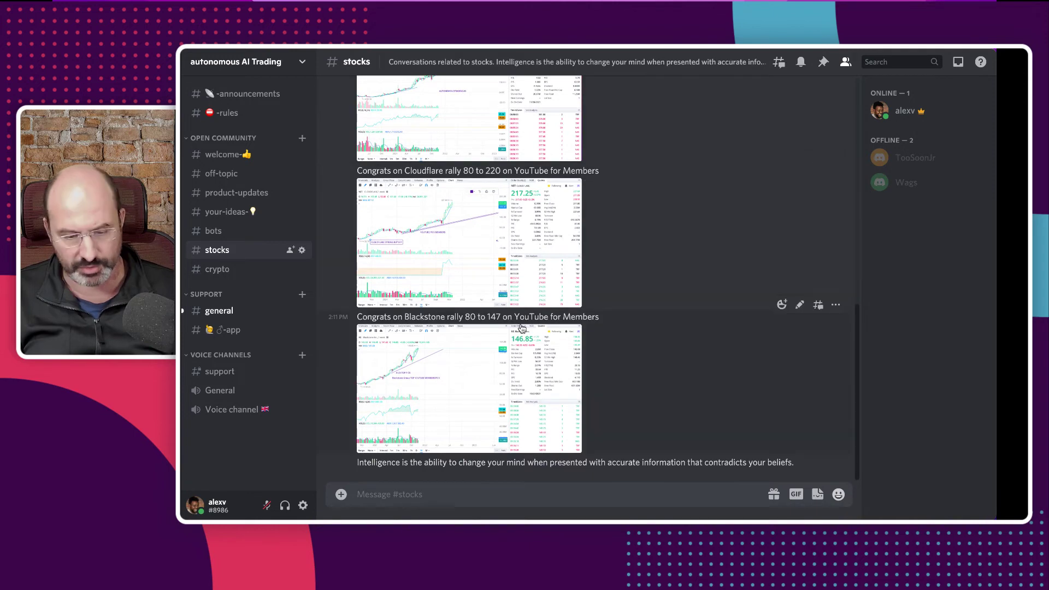
Step: View the Blackstone chart screenshot full-size, then close it
{"action": "left_click", "coordinate": [518, 351]}
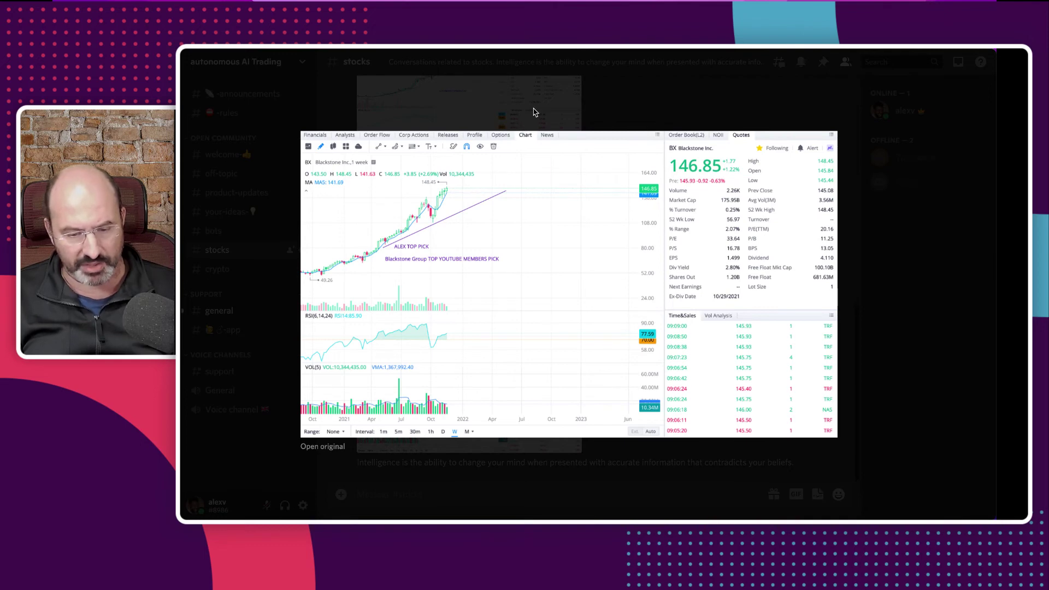
{"action": "left_click", "coordinate": [595, 96]}
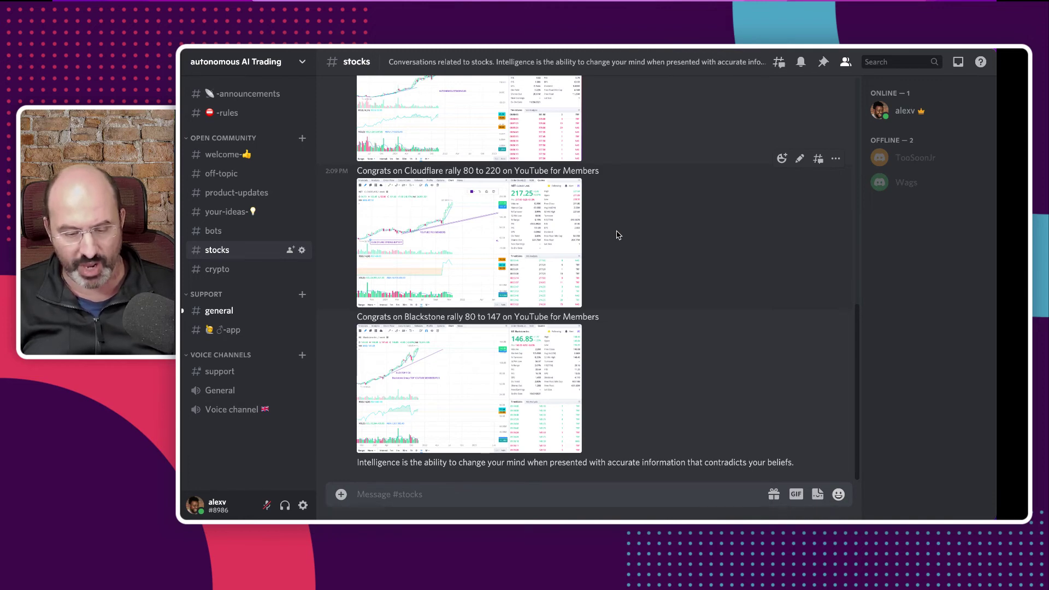
{"action": "scroll", "coordinate": [617, 235], "scroll_direction": "up", "scroll_amount": 1}
{"action": "scroll", "coordinate": [617, 235], "scroll_direction": "up", "scroll_amount": 2}
{"action": "scroll", "coordinate": [617, 235], "scroll_direction": "up", "scroll_amount": 1}
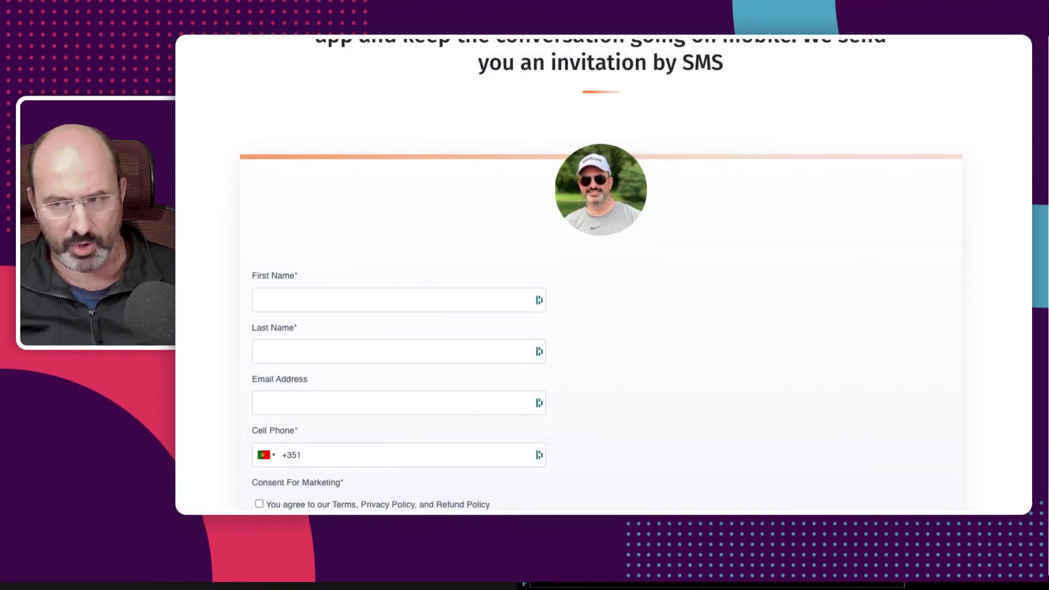
{"action": "scroll", "coordinate": [602, 274], "scroll_direction": "up", "scroll_amount": 5}
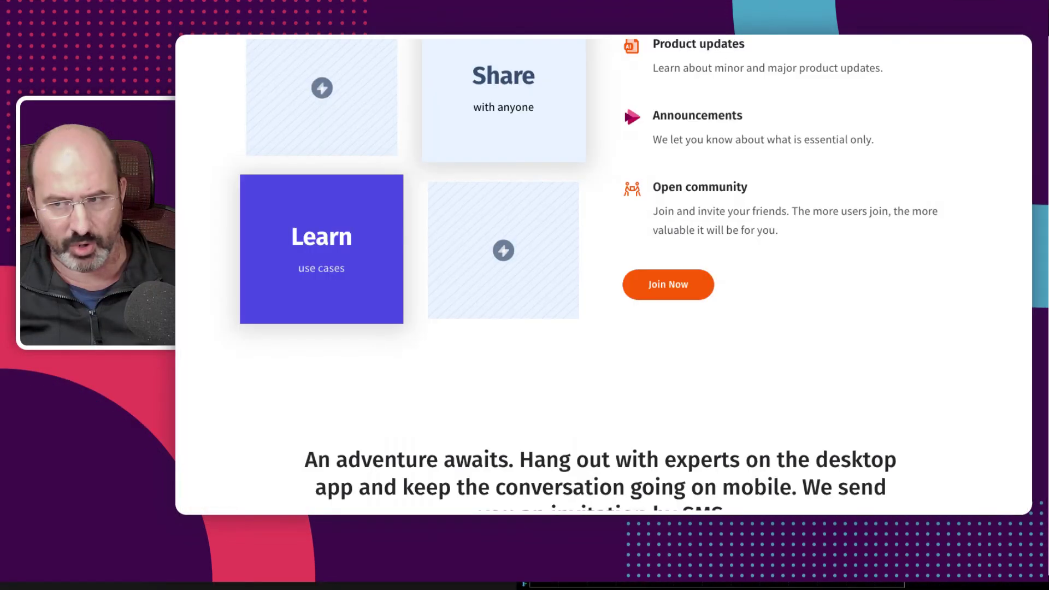
{"action": "scroll", "coordinate": [603, 275], "scroll_direction": "up", "scroll_amount": 5}
{"action": "scroll", "coordinate": [602, 274], "scroll_direction": "up", "scroll_amount": 5}
{"action": "scroll", "coordinate": [603, 275], "scroll_direction": "up", "scroll_amount": 5}
{"action": "scroll", "coordinate": [604, 274], "scroll_direction": "up", "scroll_amount": 3}
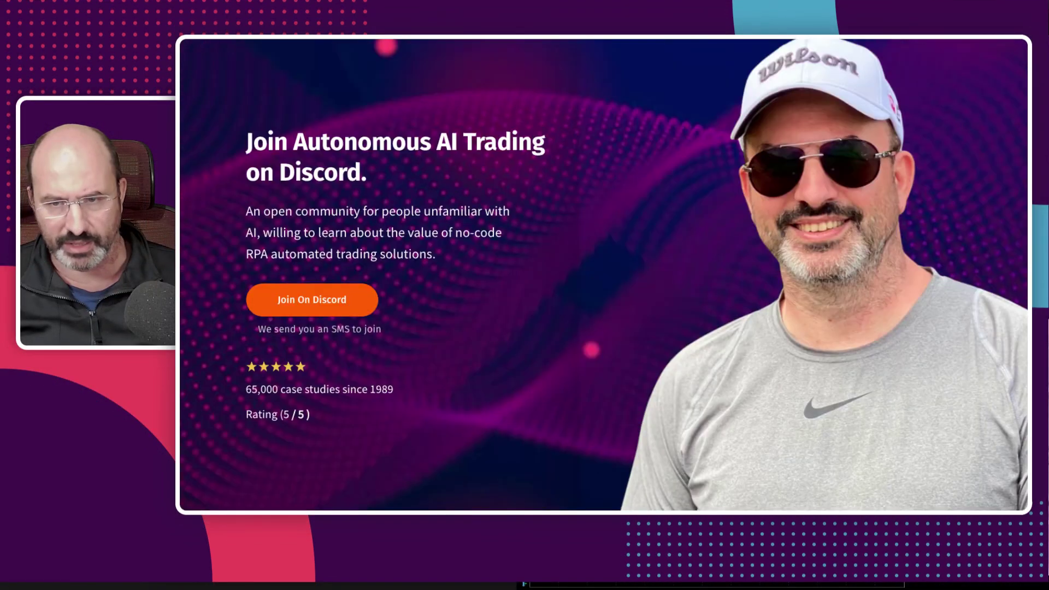